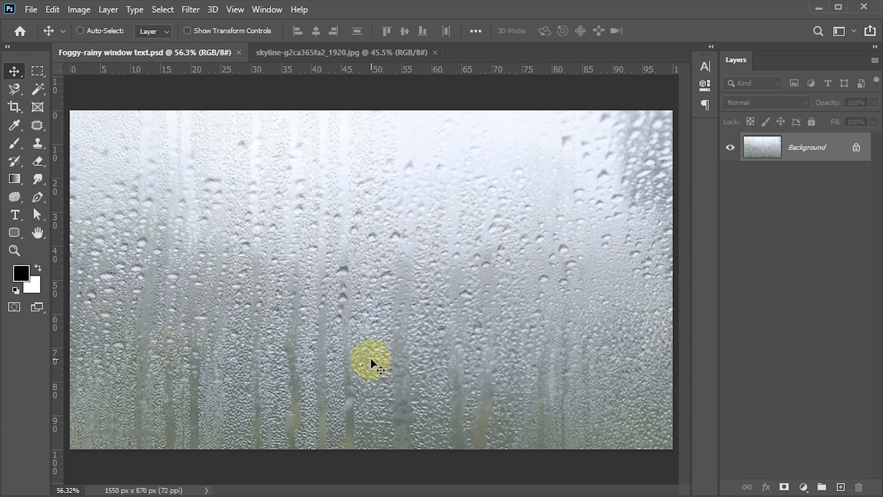
# Step: Copy the entire skyline photo into the Foggy-rainy window text document as a new layer and convert that layer to a smart object
pyautogui.click(295, 55)
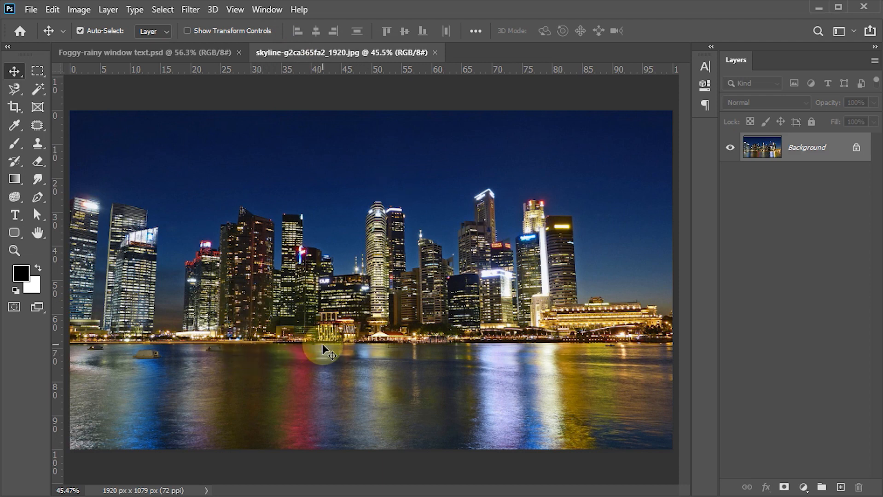
pyautogui.hotkey('ctrl', 'a')
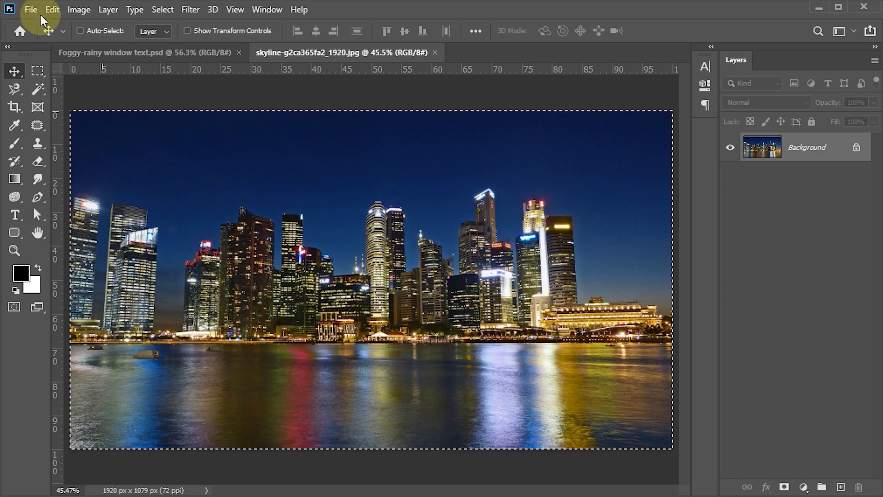
pyautogui.click(52, 9)
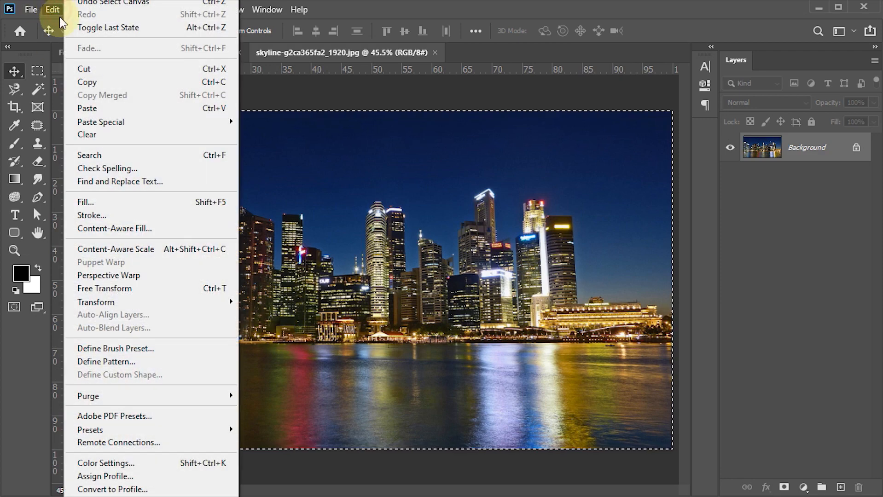
pyautogui.click(101, 83)
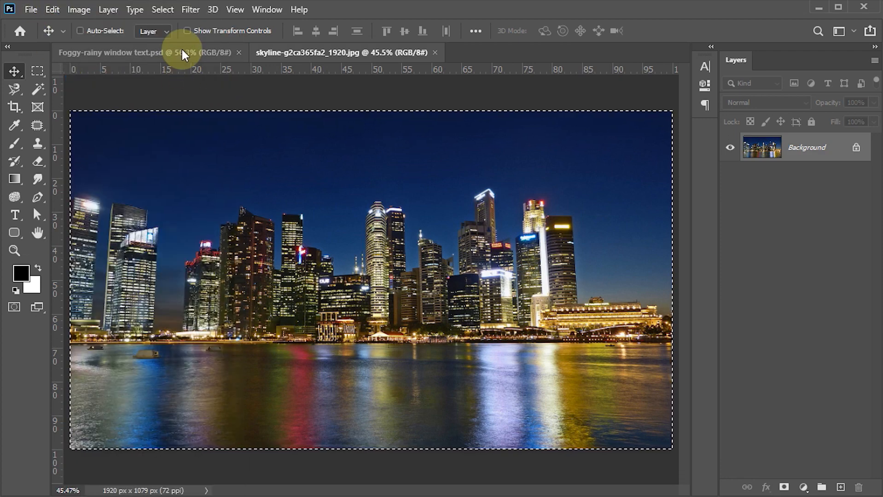
pyautogui.click(183, 54)
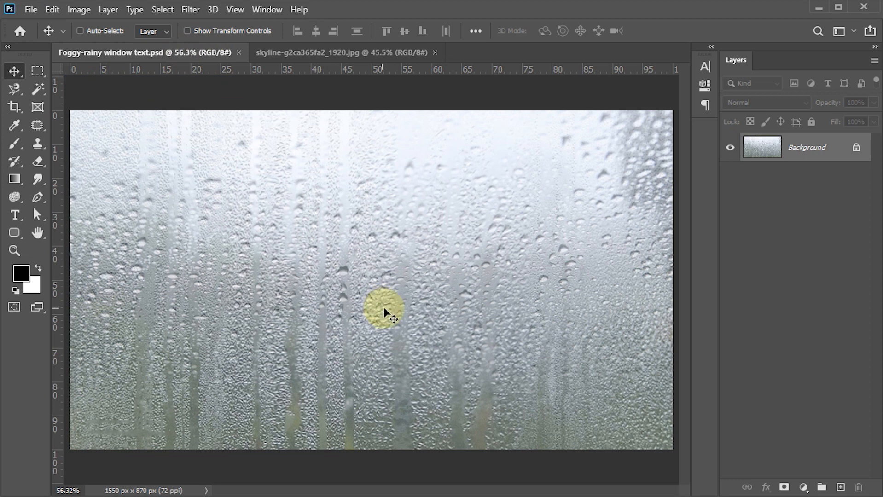
pyautogui.hotkey('ctrl', 'v')
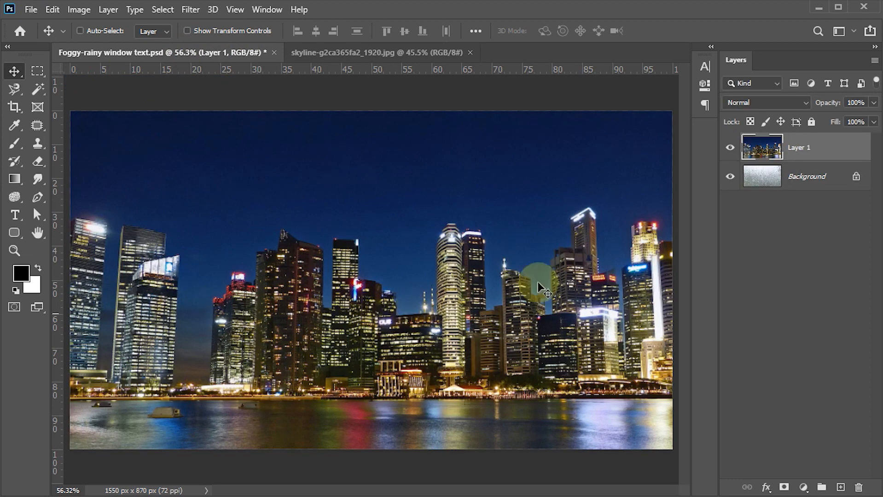
pyautogui.rightClick(852, 146)
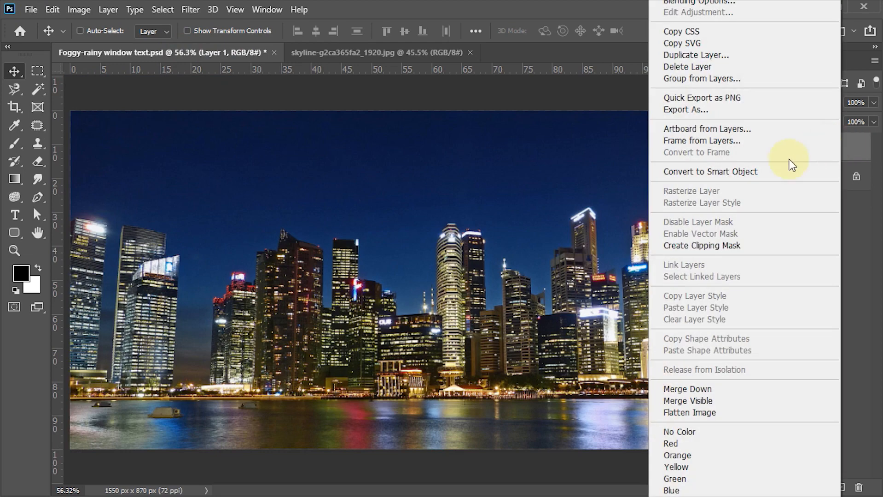
pyautogui.click(745, 172)
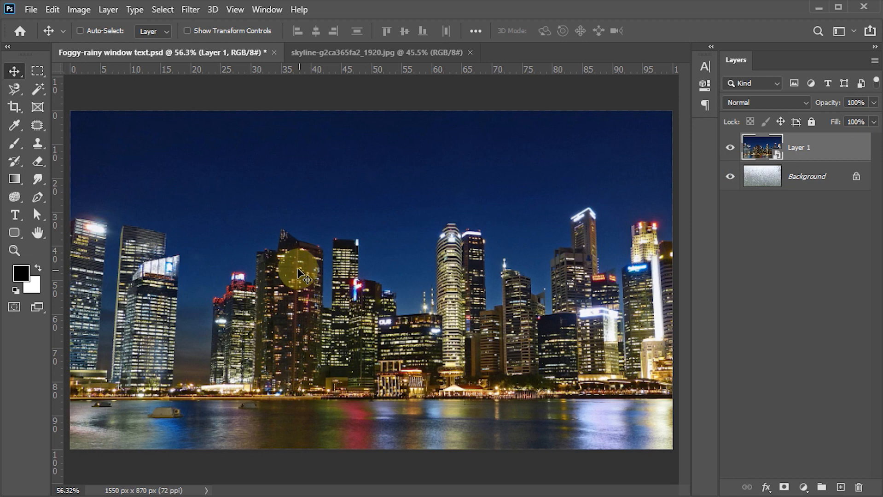
# Step: Apply a Gaussian Blur with a 10-pixel radius to the skyline layer and set its blend mode to Overlay
pyautogui.click(191, 16)
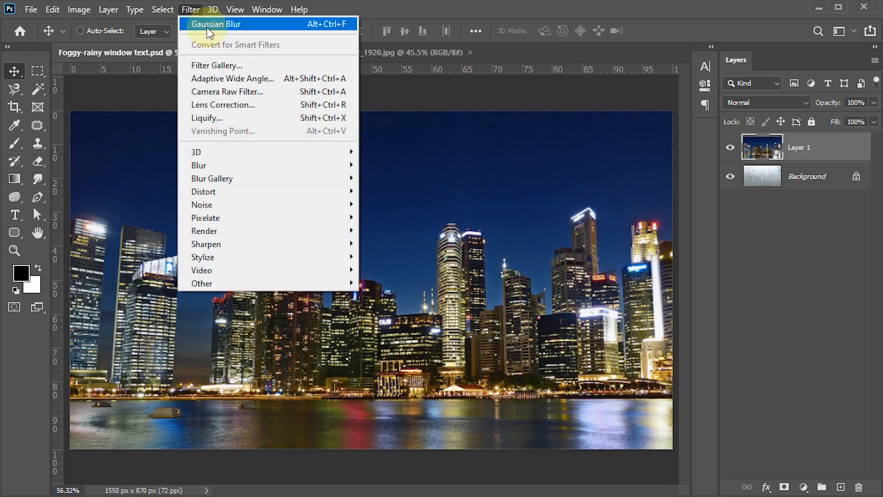
pyautogui.moveTo(226, 171)
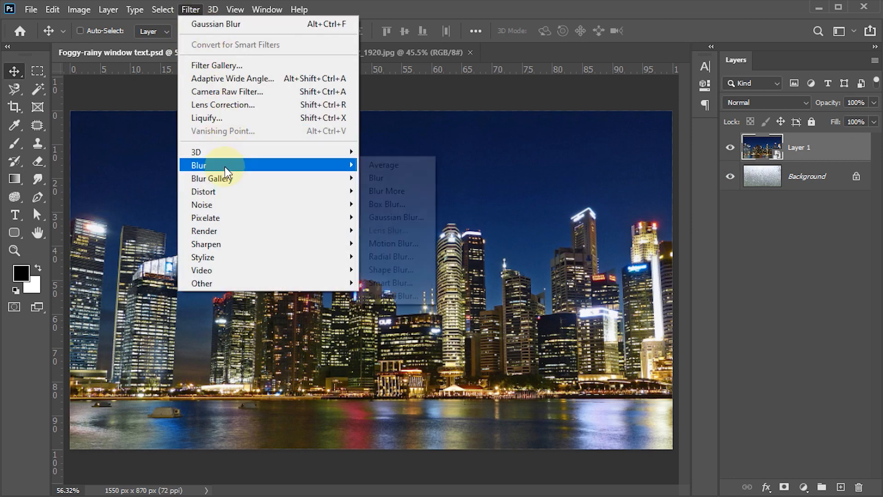
pyautogui.click(374, 218)
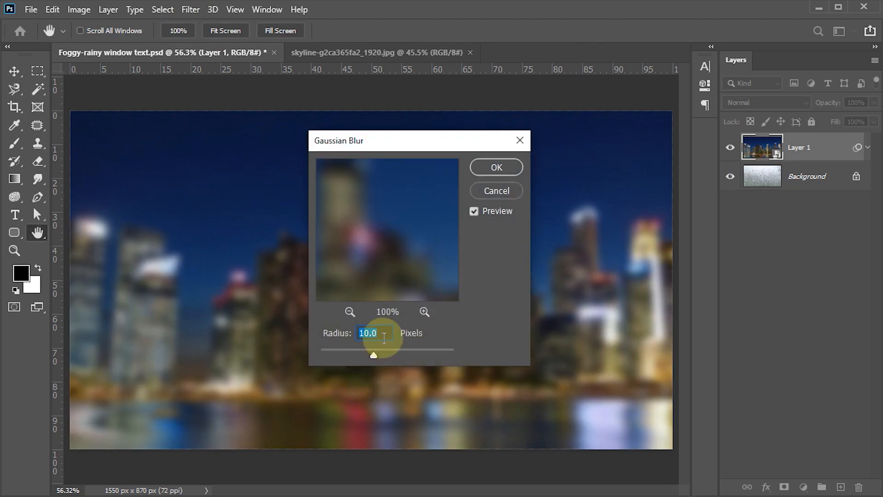
pyautogui.click(492, 167)
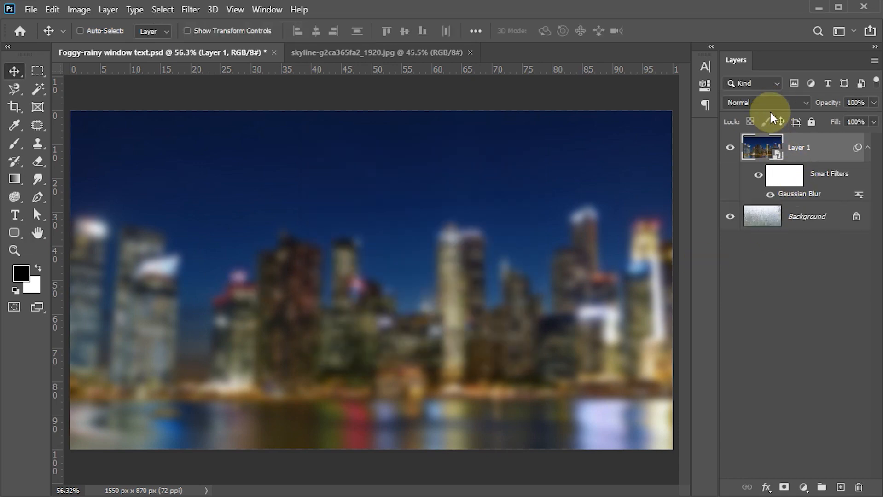
pyautogui.click(785, 110)
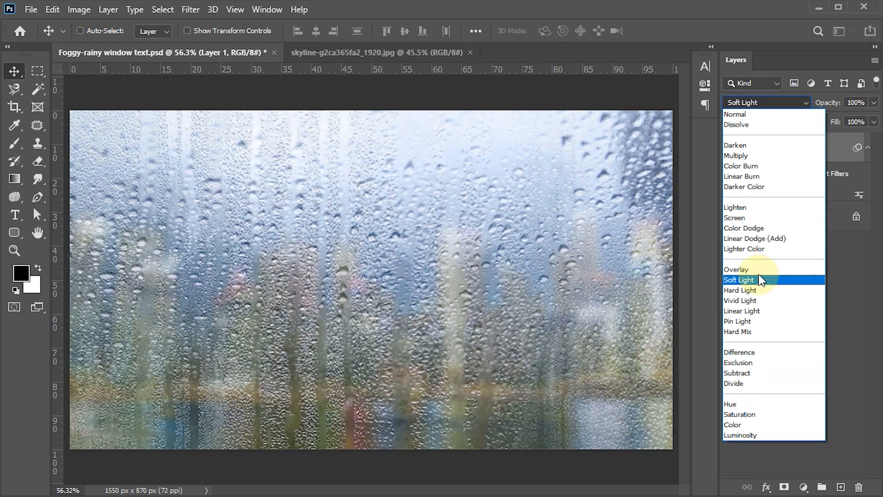
pyautogui.click(758, 270)
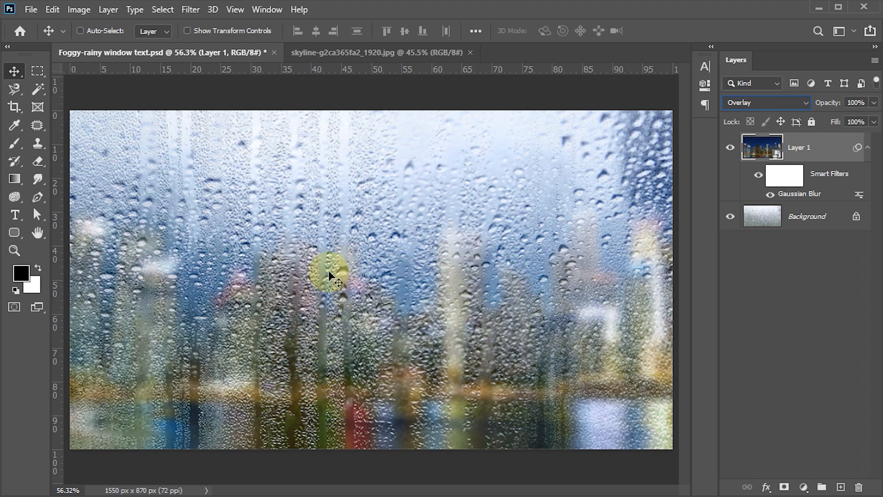
# Step: Set up the Horizontal Type tool with the Yellowtail Regular font at 400 pt
pyautogui.press('t')
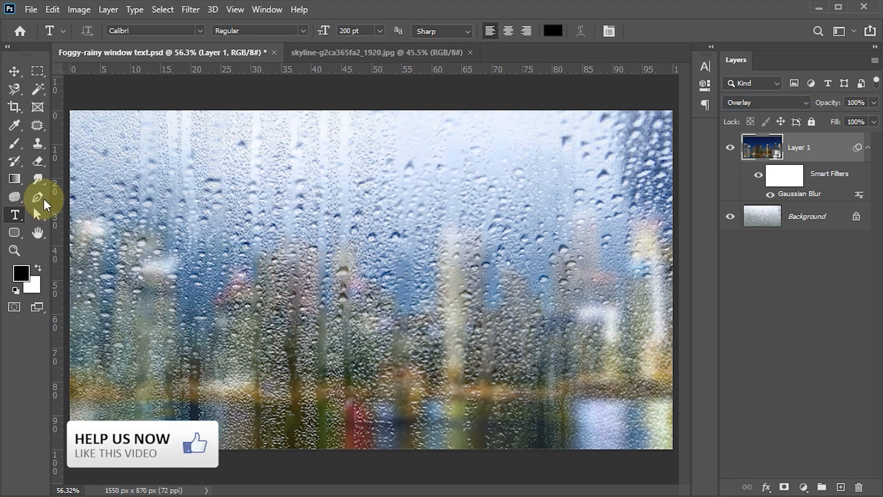
pyautogui.rightClick(15, 215)
pyautogui.click(76, 211)
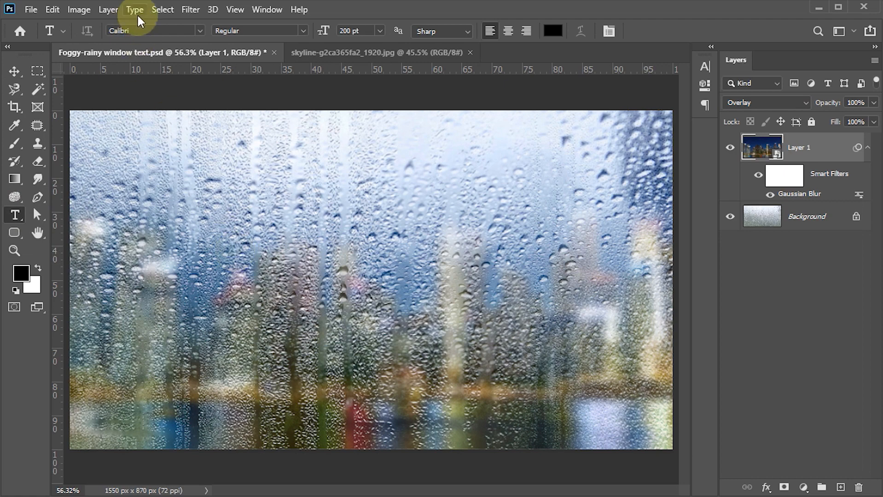
pyautogui.click(198, 30)
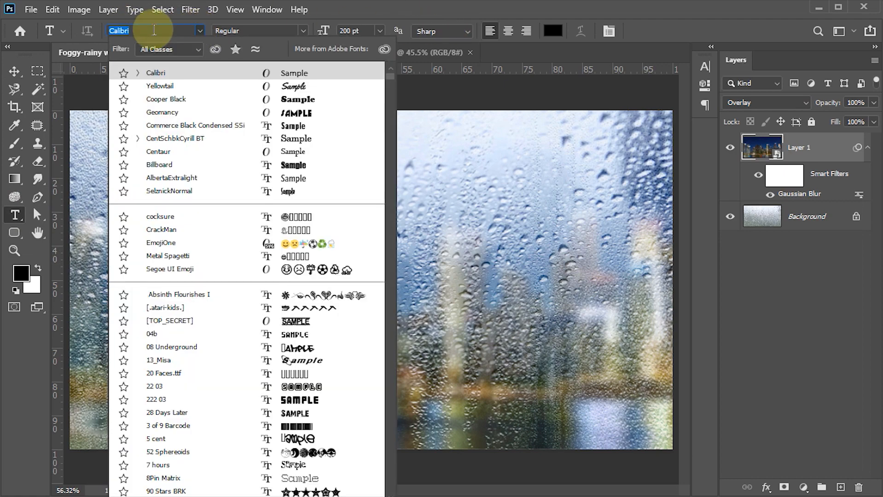
pyautogui.write('yell')
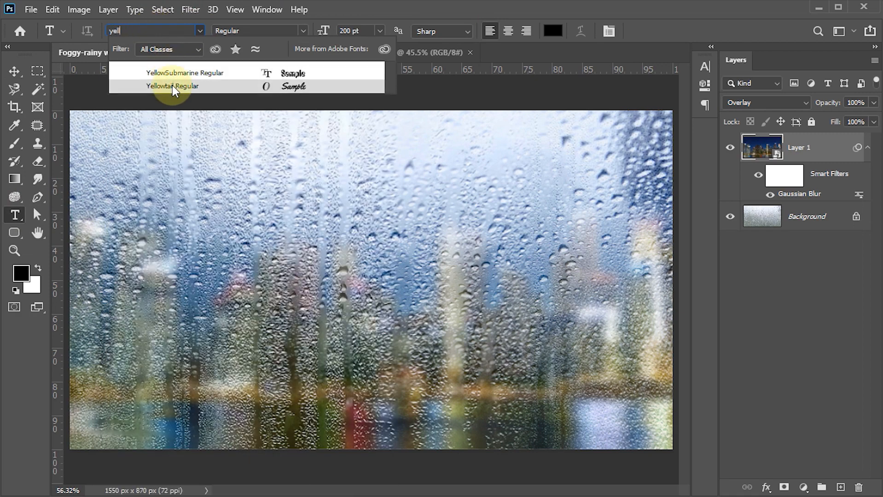
pyautogui.click(173, 87)
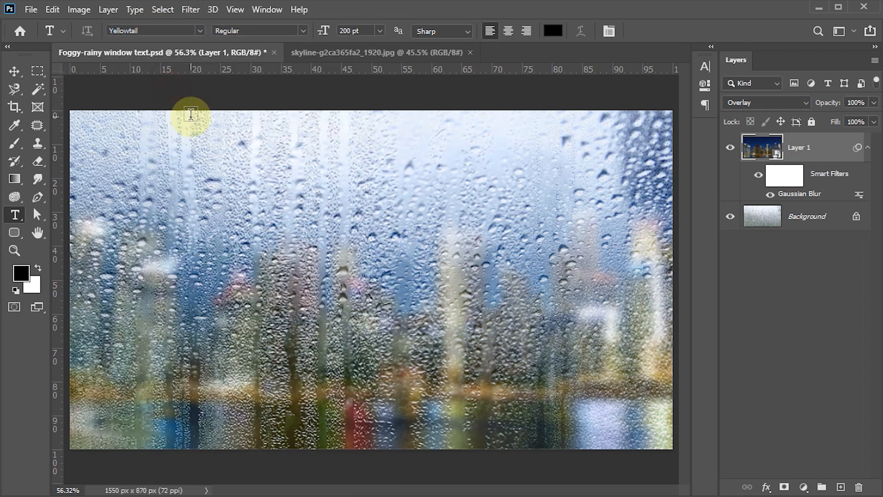
pyautogui.click(355, 30)
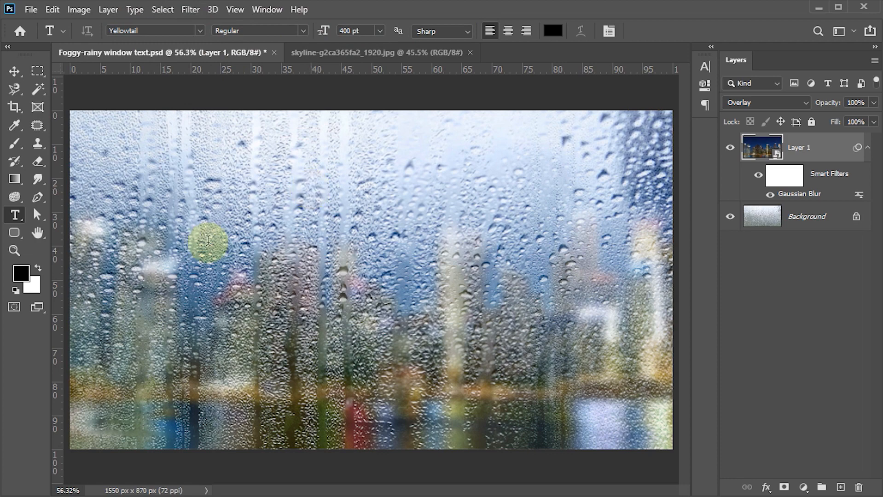
# Step: Add the text "Rainy" in the upper half of the image and move it down towards the middle
pyautogui.click(191, 255)
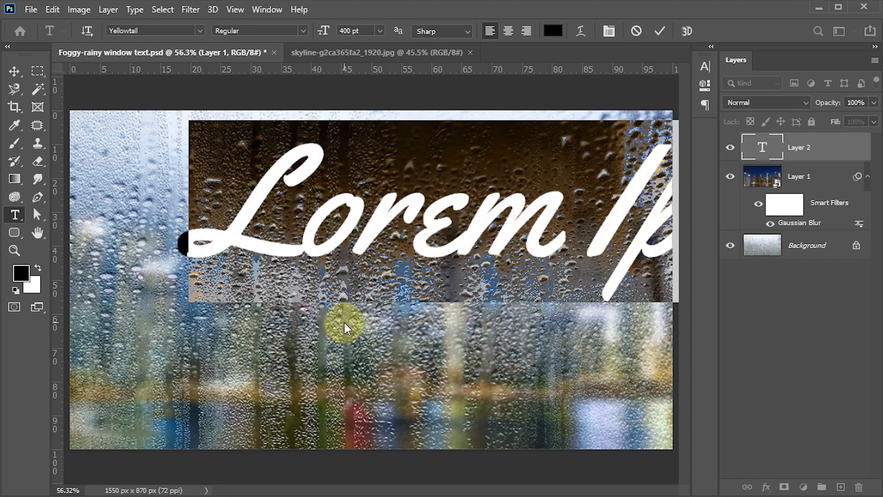
pyautogui.write('R')
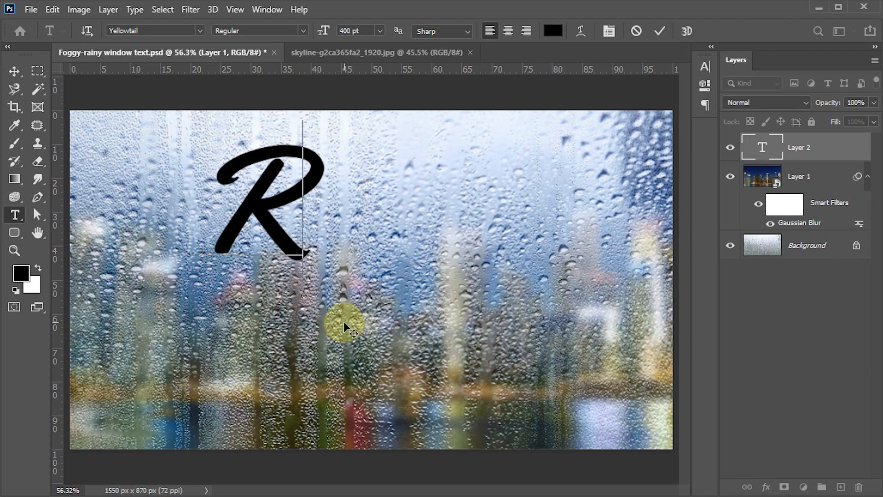
pyautogui.write('aub')
pyautogui.press('BackSpace')
pyautogui.press('BackSpace')
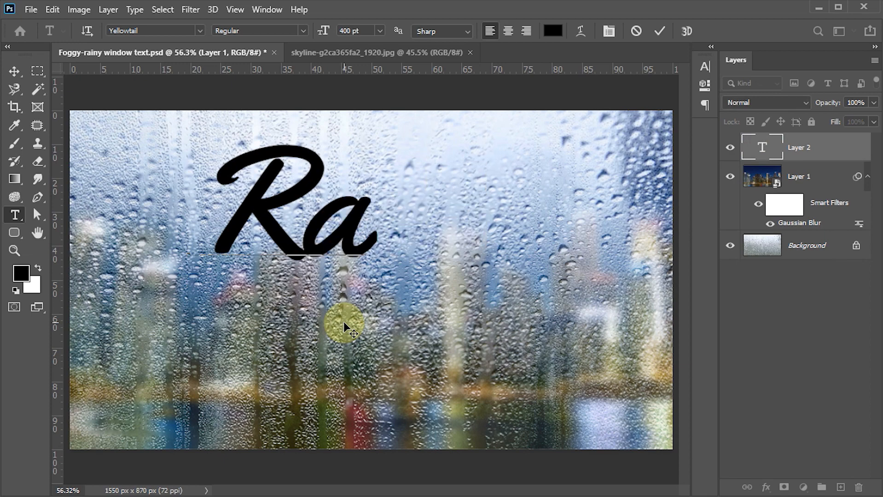
pyautogui.write('iny')
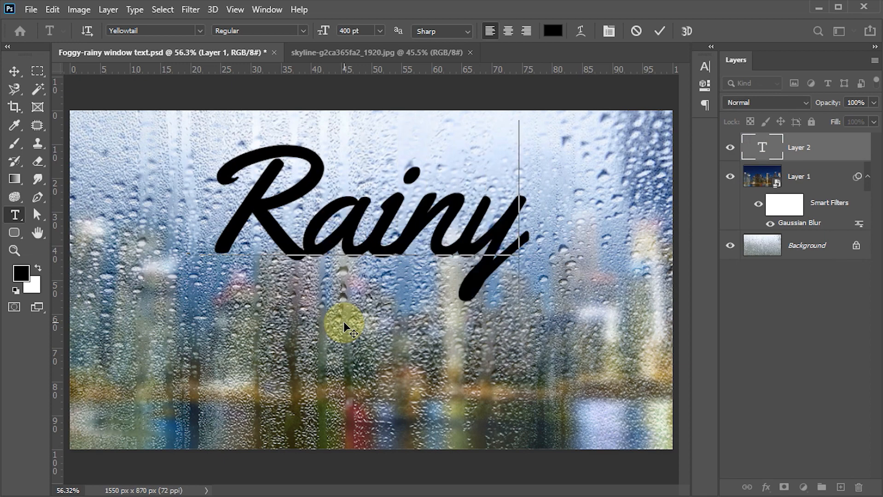
pyautogui.click(344, 328)
pyautogui.click(14, 71)
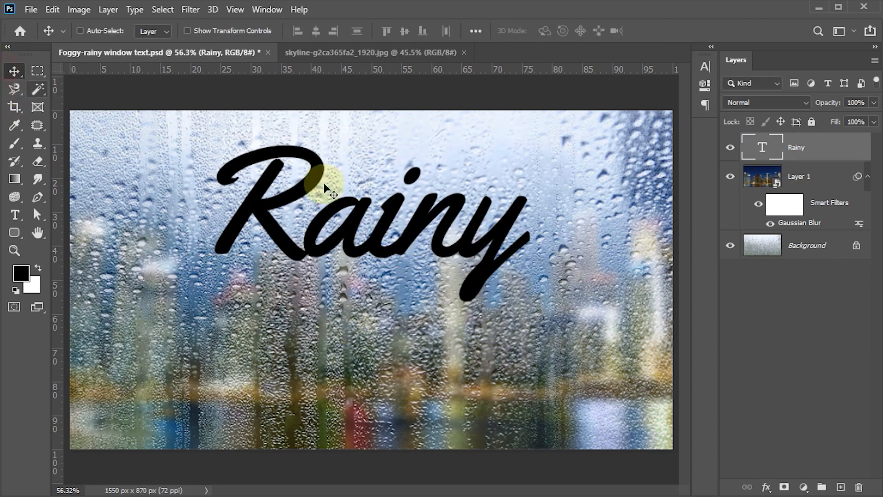
pyautogui.moveTo(367, 168); pyautogui.dragTo(351, 224)
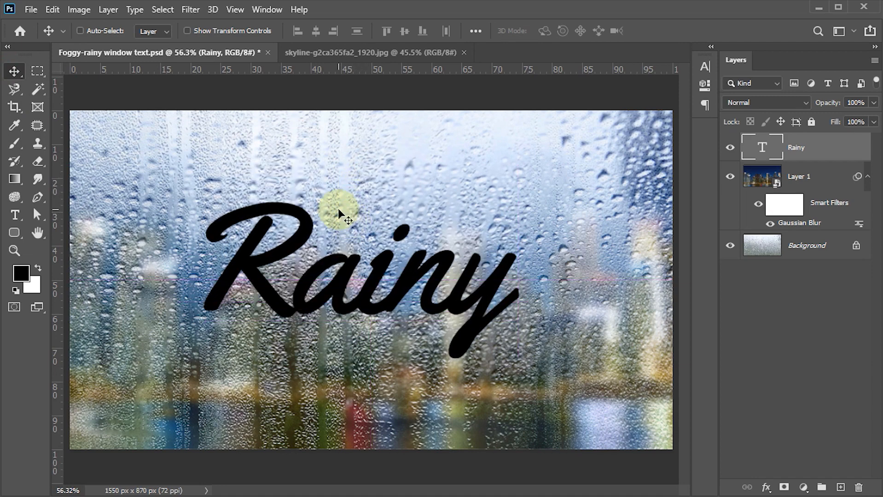
# Step: Set the font size of the "Rainy" text to 500 pt
pyautogui.click(705, 68)
pyautogui.click(581, 103)
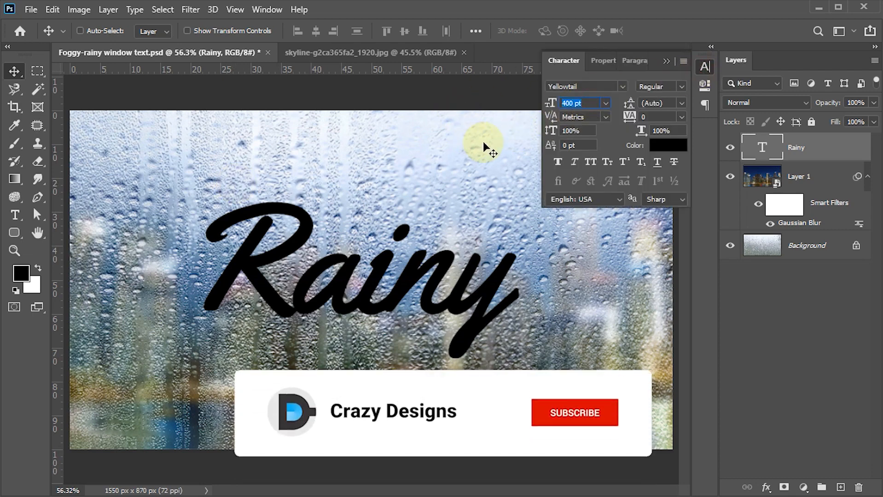
pyautogui.write('500')
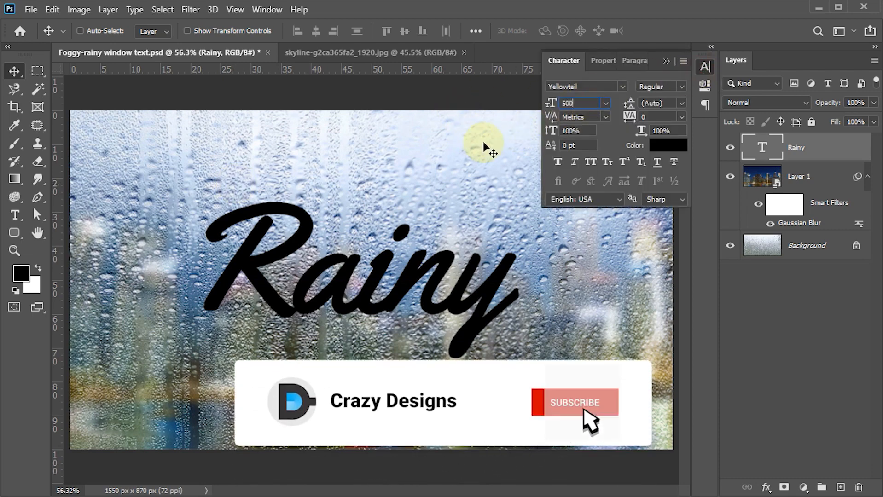
pyautogui.press('Return')
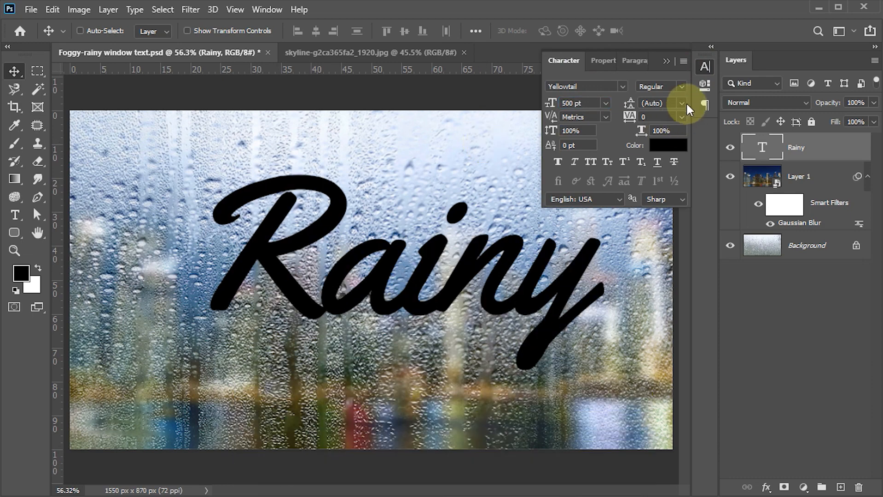
pyautogui.click(704, 69)
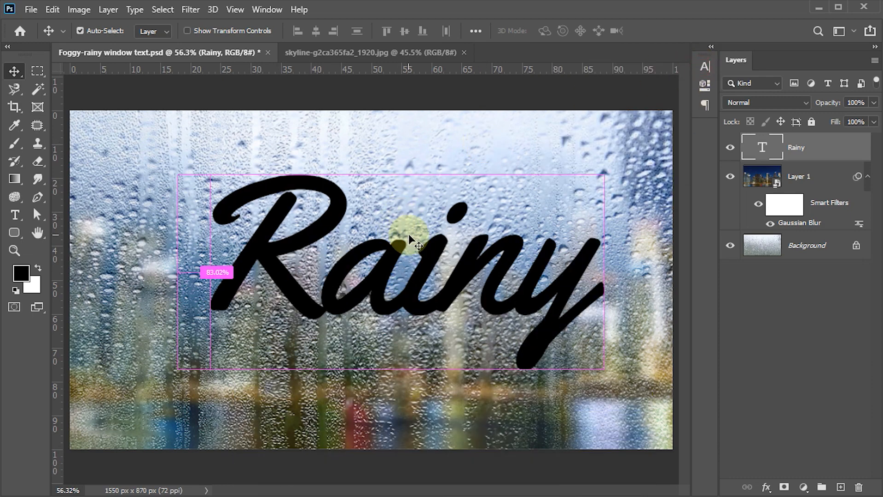
# Step: Centre the "Rainy" text vertically and horizontally on the canvas and clear the selection
pyautogui.hotkey('ctrl', 'a')
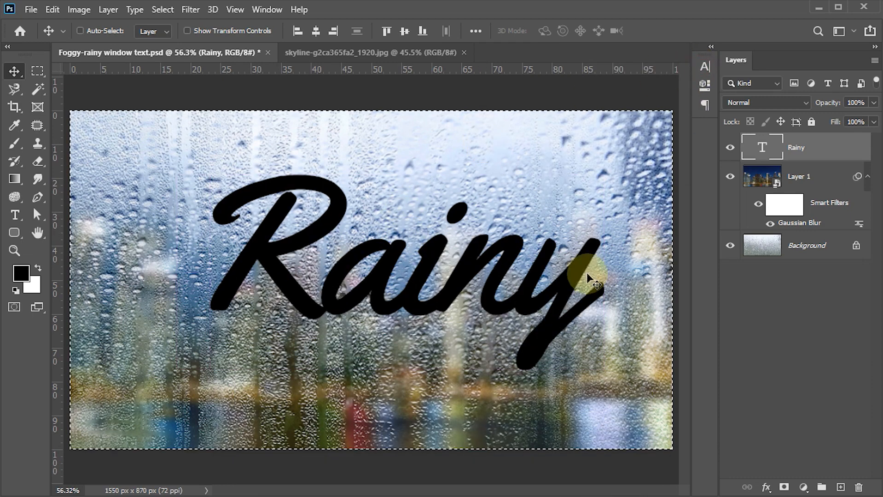
pyautogui.click(405, 31)
pyautogui.click(316, 31)
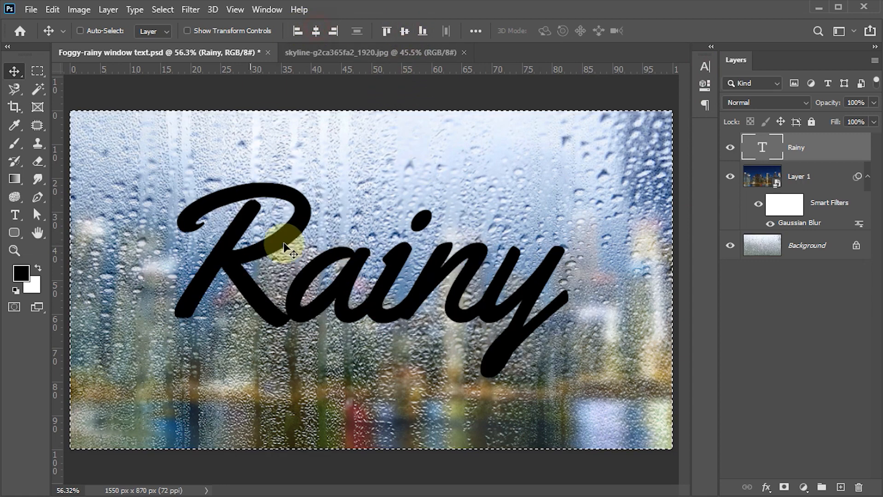
pyautogui.press('ctrl')
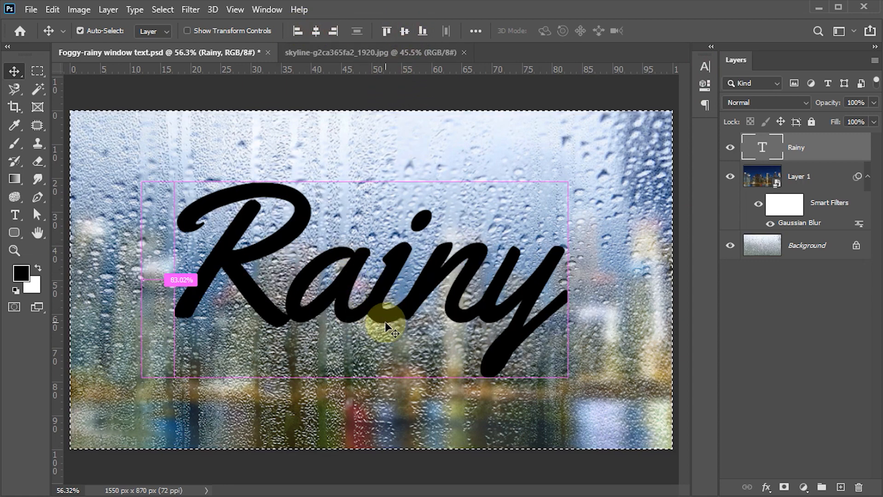
pyautogui.hotkey('ctrl', 'd')
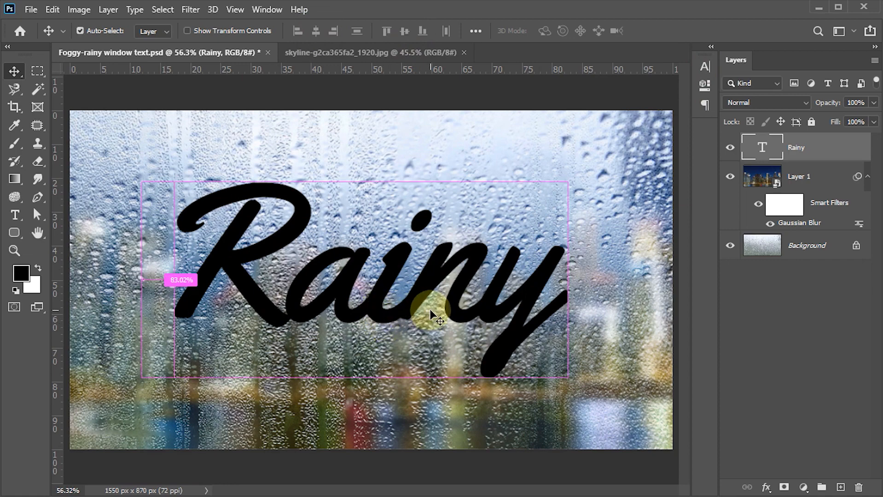
# Step: Rotate the "Rainy" text counterclockwise to -11.34° and apply the transformation
pyautogui.hotkey('ctrl', 't')
pyautogui.moveTo(596, 263); pyautogui.dragTo(596, 216)
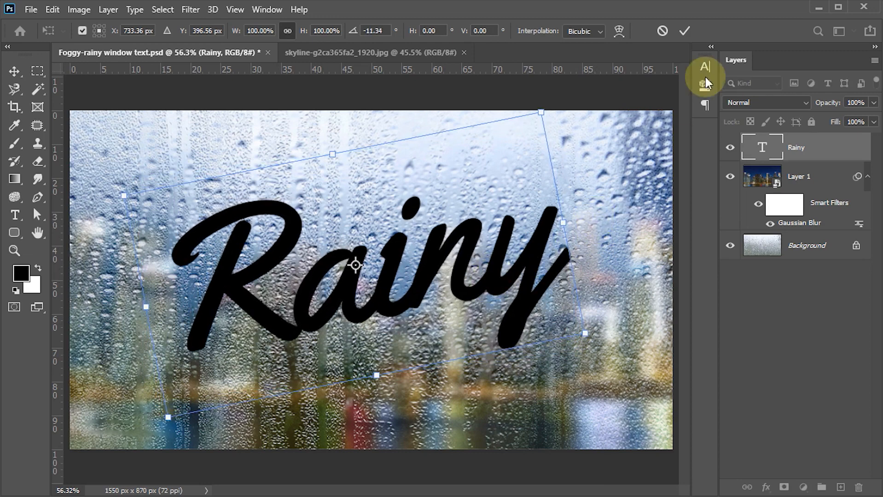
pyautogui.click(689, 29)
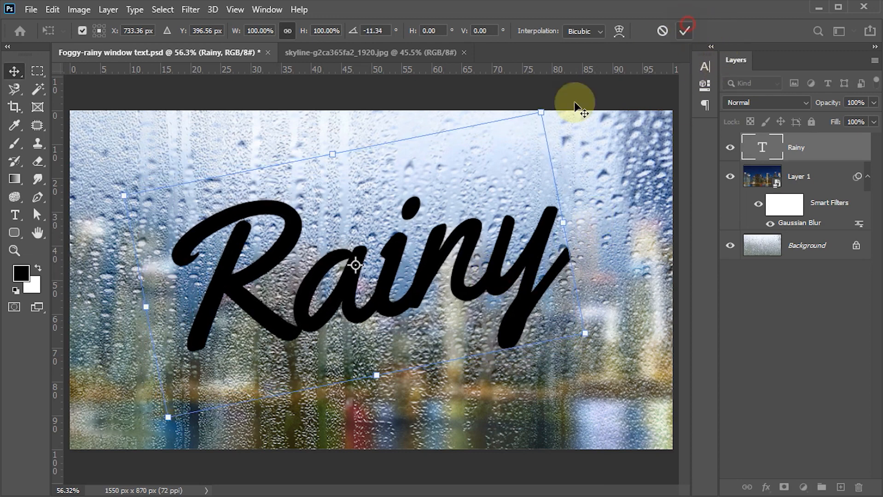
pyautogui.click(294, 344)
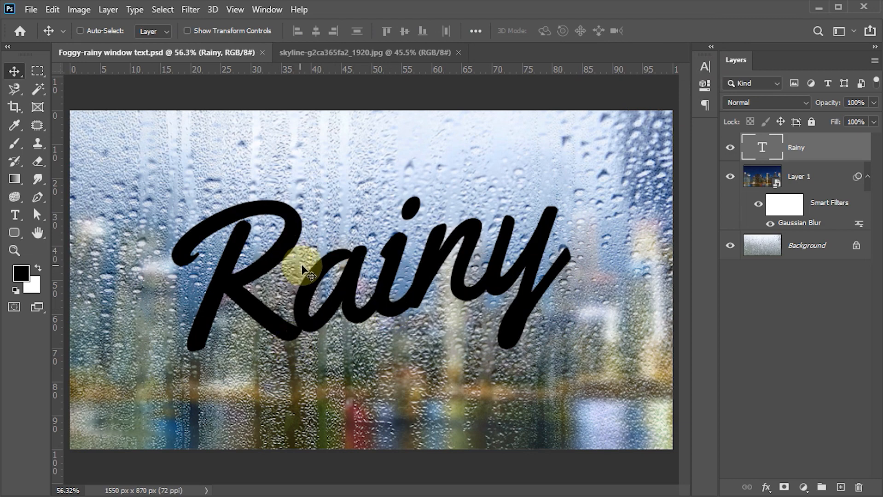
# Step: Start the Liquify filter on the "Rainy" text, rasterizing the type layer, and set the brush size to 50
pyautogui.click(190, 9)
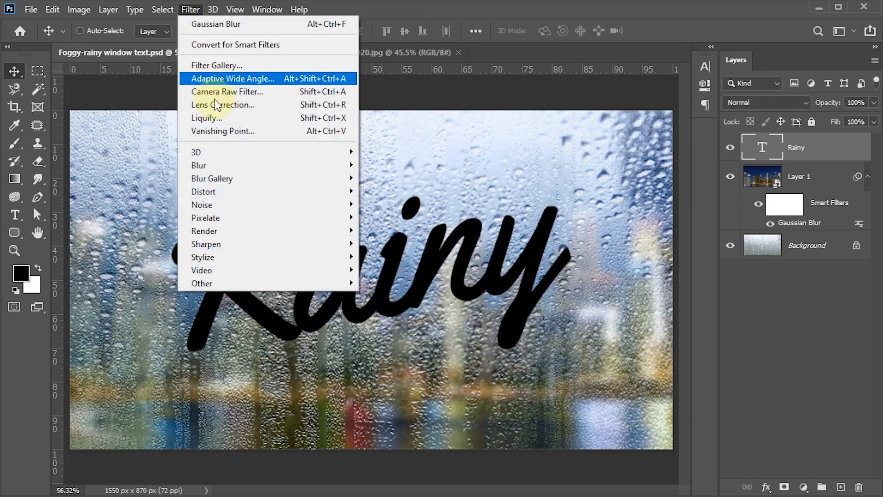
pyautogui.click(212, 118)
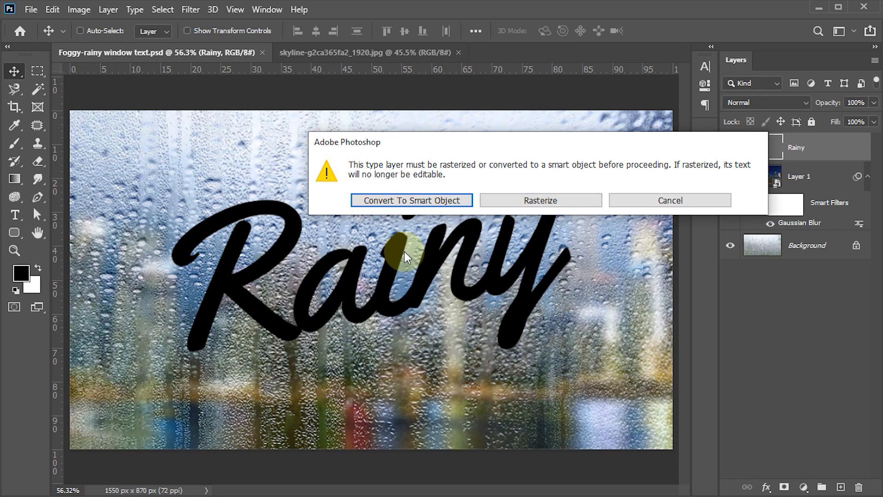
pyautogui.click(532, 201)
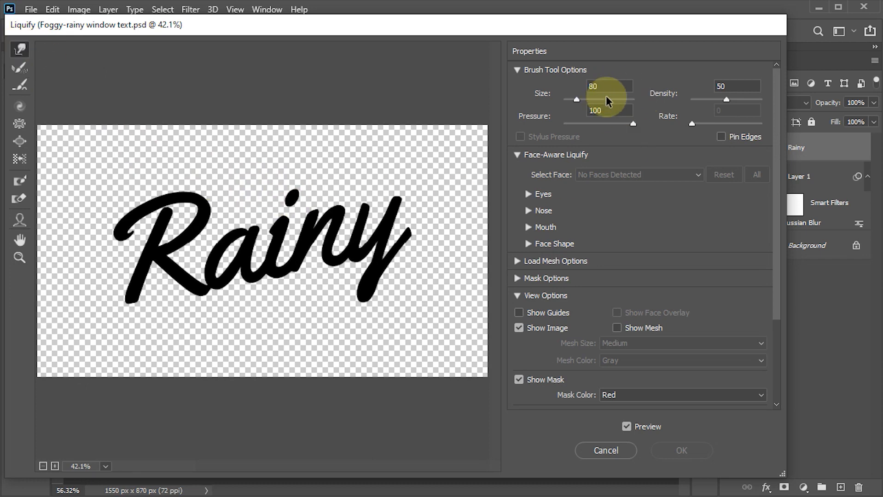
pyautogui.doubleClick(611, 83)
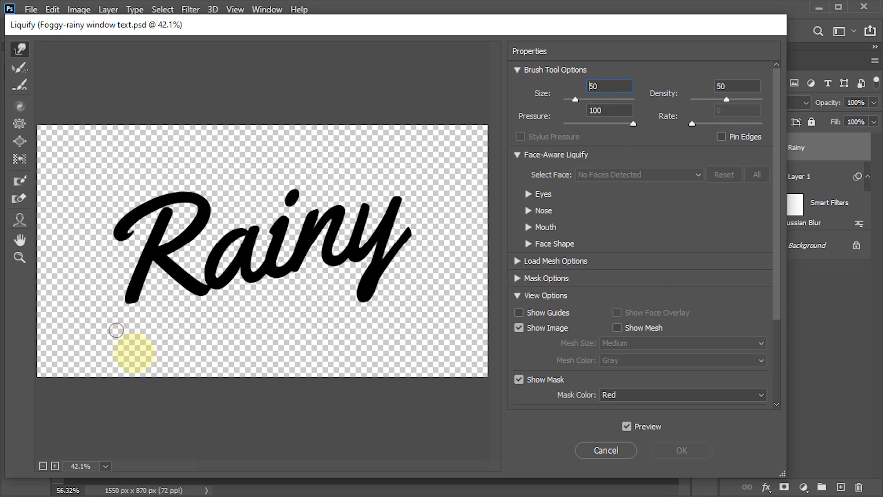
# Step: Pull short water drips down from the lower ends of the "Rainy" letters and from the R's curl, then apply the Liquify filter
pyautogui.moveTo(158, 323)
pyautogui.mouseDown()
pyautogui.moveTo(133, 291)
pyautogui.moveTo(134, 328)
pyautogui.mouseUp()
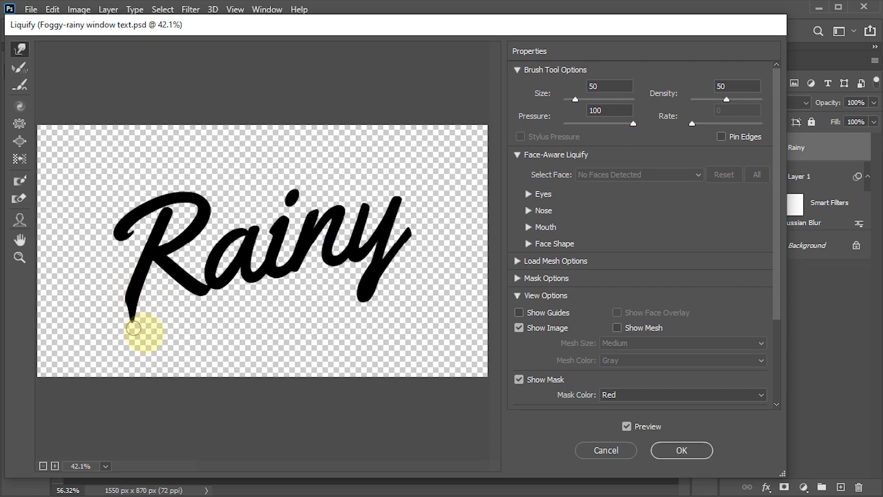
pyautogui.moveTo(213, 281); pyautogui.dragTo(205, 309)
pyautogui.moveTo(250, 278); pyautogui.dragTo(247, 300)
pyautogui.moveTo(291, 275); pyautogui.dragTo(297, 302)
pyautogui.moveTo(296, 276); pyautogui.dragTo(303, 303)
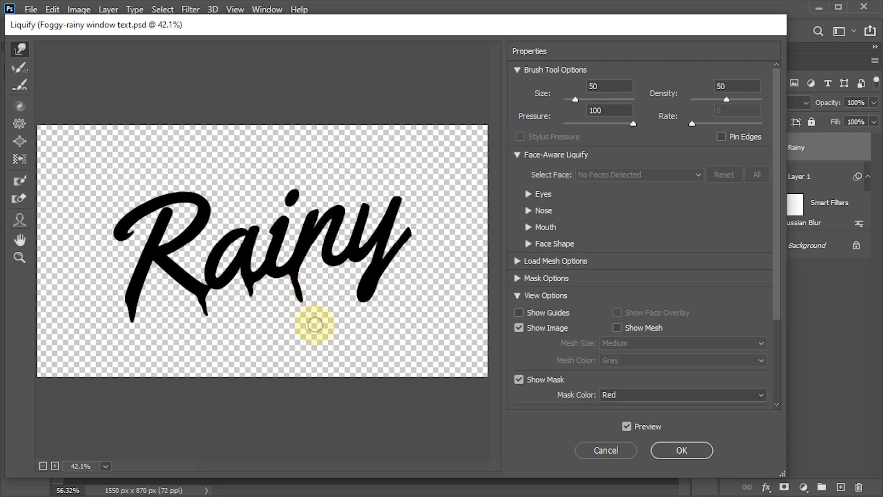
pyautogui.moveTo(399, 249); pyautogui.dragTo(405, 277)
pyautogui.moveTo(364, 296); pyautogui.dragTo(370, 318)
pyautogui.moveTo(333, 259); pyautogui.dragTo(336, 277)
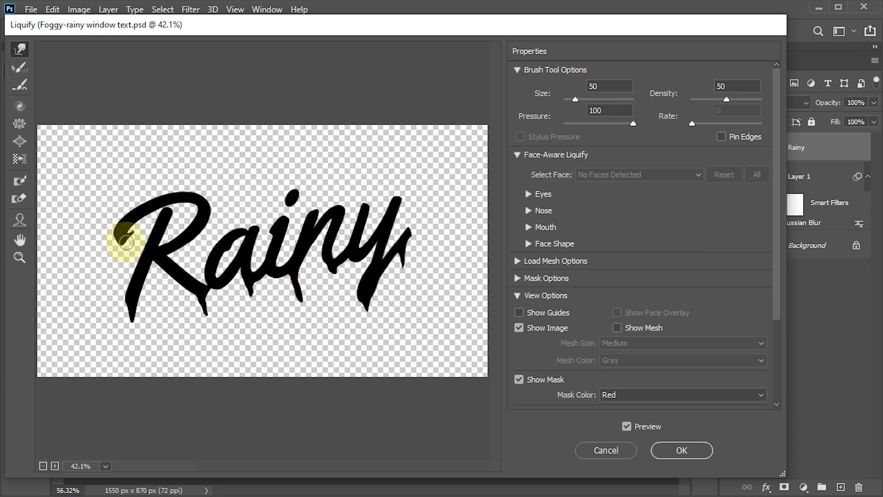
pyautogui.moveTo(119, 237); pyautogui.dragTo(120, 249)
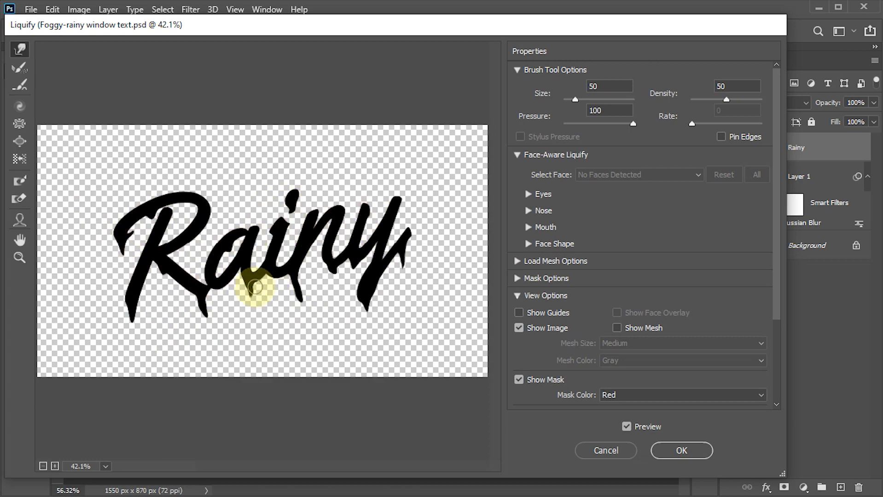
pyautogui.click(680, 450)
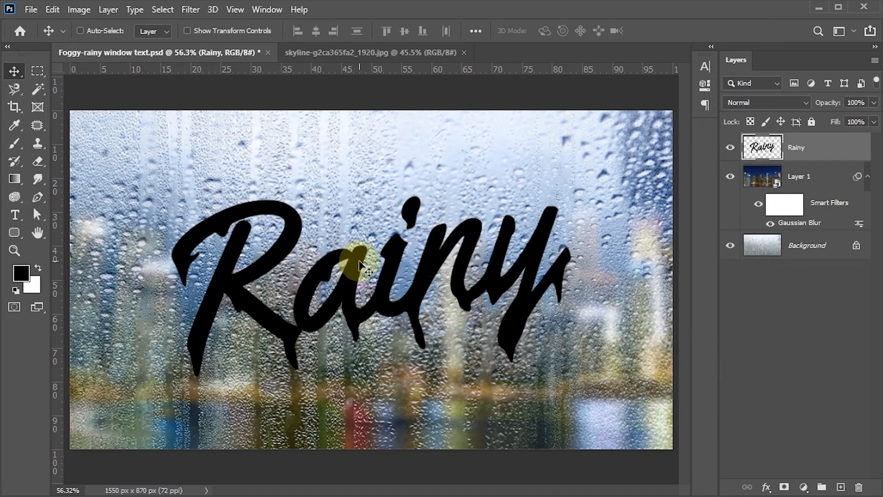
# Step: Set the Rainy layer's blend mode to Overlay, save the document, and reduce the layer opacity to 70%
pyautogui.click(806, 99)
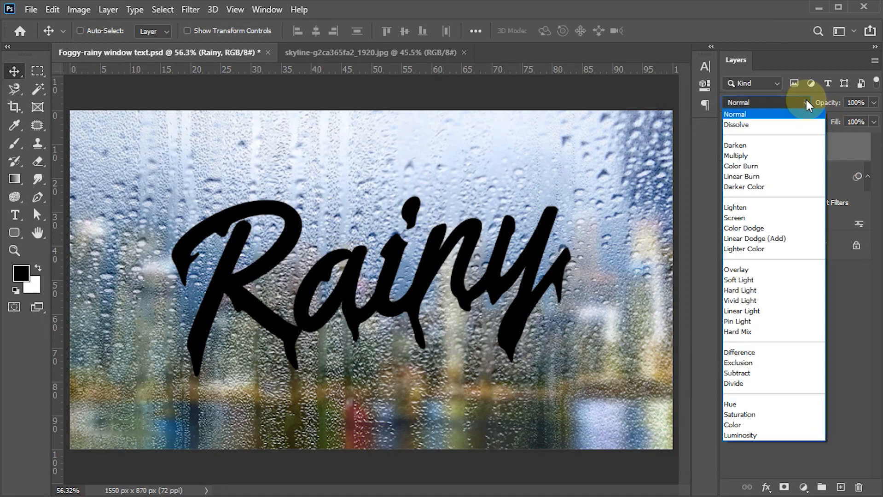
pyautogui.click(744, 269)
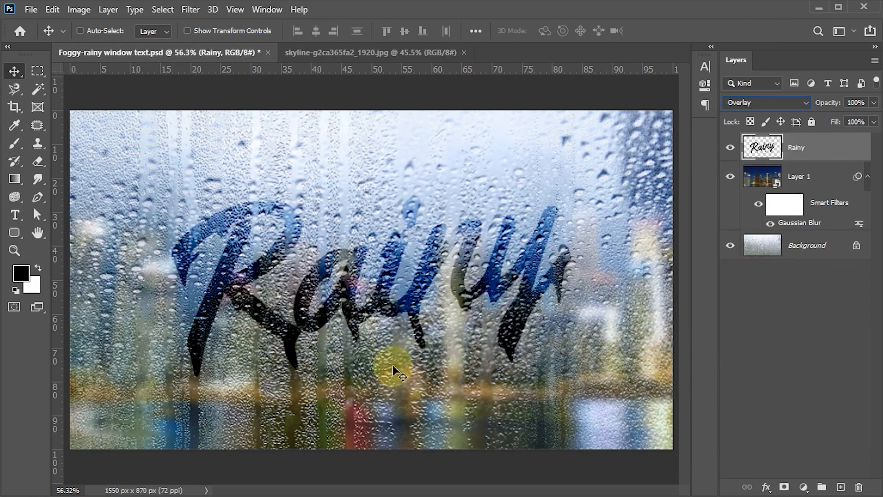
pyautogui.hotkey('ctrl', 's')
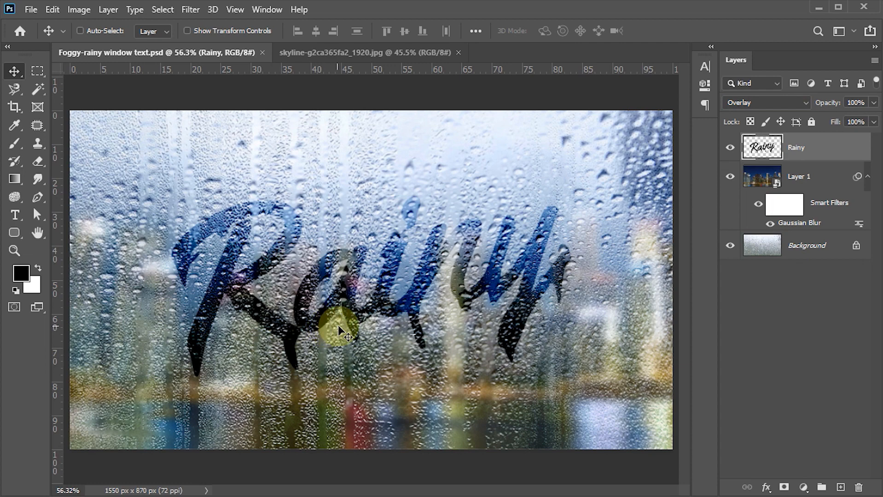
pyautogui.press('7')
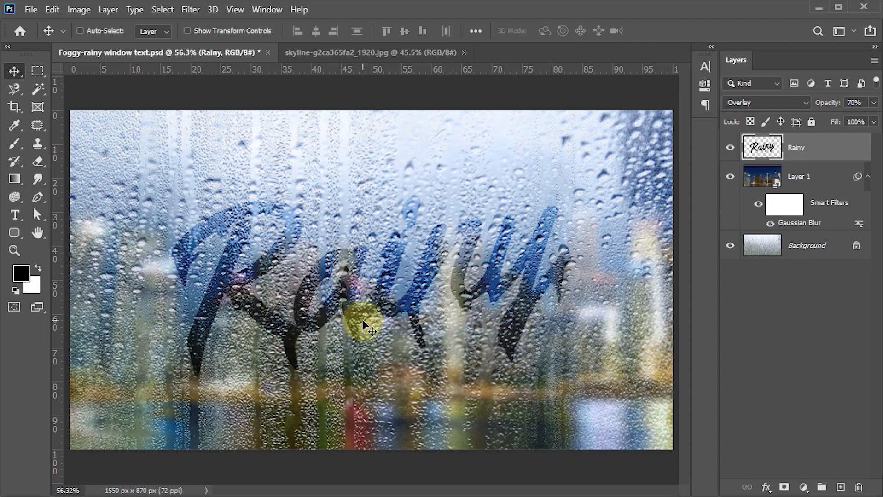
# Step: Duplicate the Rainy layer and add a black layer mask that hides the copy
pyautogui.keyDown('alt'); pyautogui.click(452, 297); pyautogui.keyUp('alt')
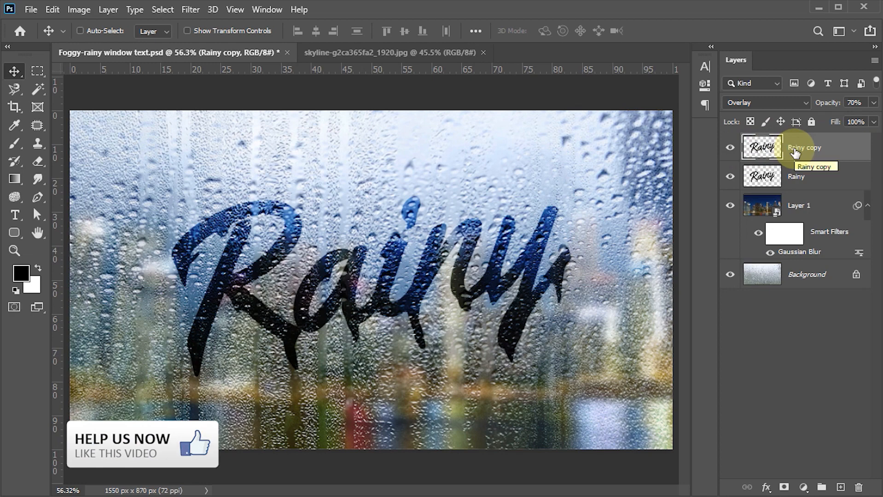
pyautogui.keyDown('alt'); pyautogui.click(784, 487); pyautogui.keyUp('alt')
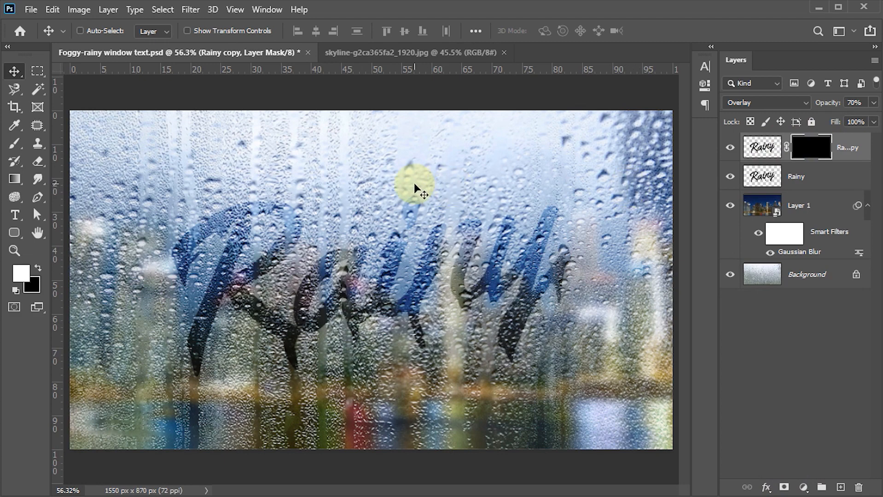
# Step: Paint white on the copy's mask over the upper part of the text with a 200 px Soft Round brush at 25% opacity
pyautogui.press('b')
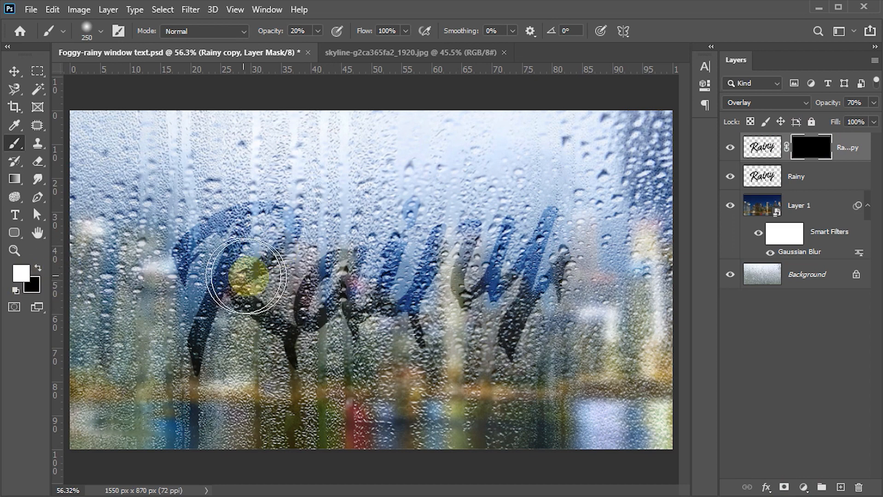
pyautogui.click(303, 30)
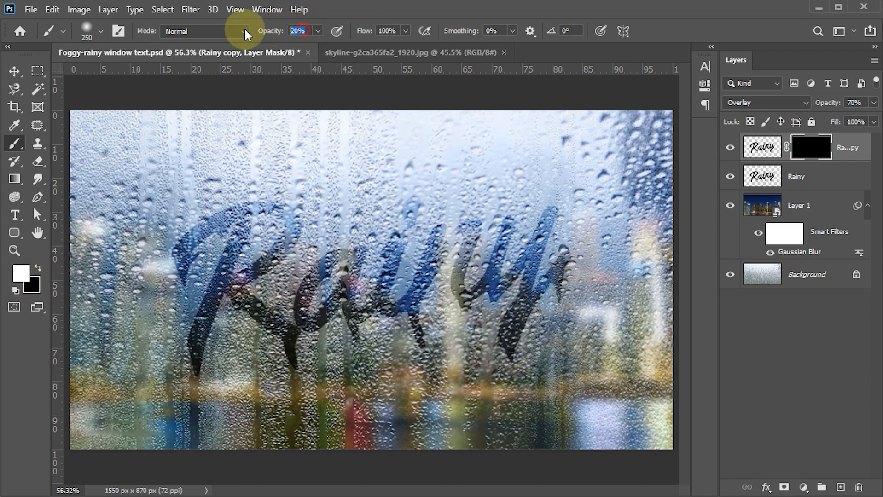
pyautogui.write('25')
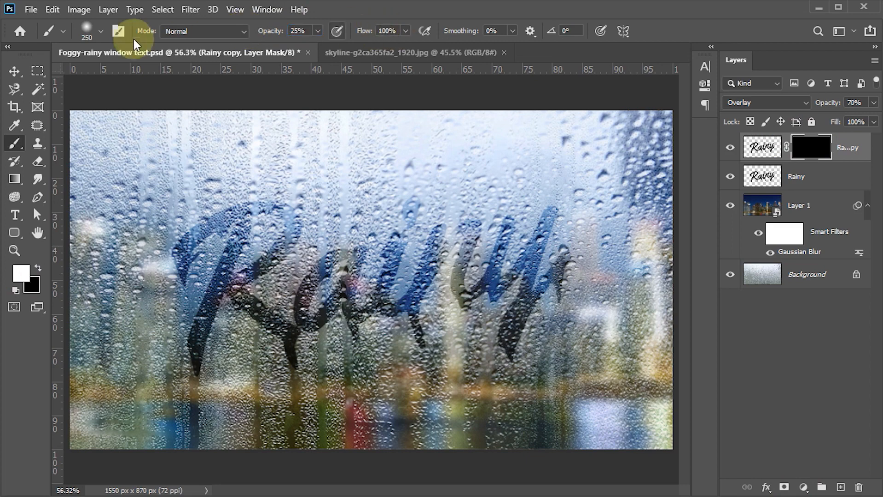
pyautogui.click(97, 29)
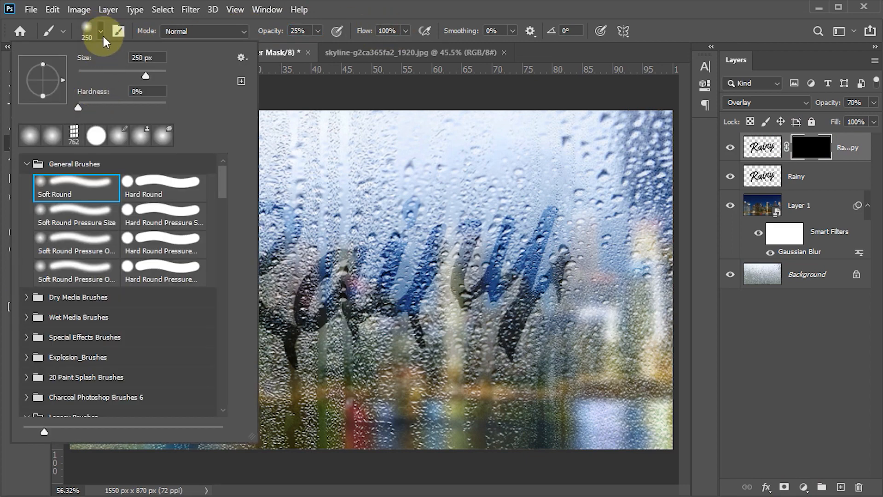
pyautogui.click(99, 30)
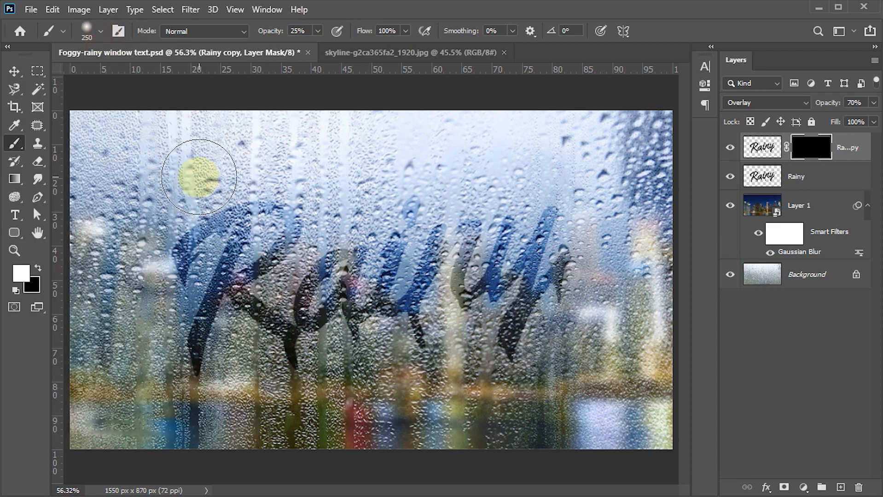
pyautogui.press('[')
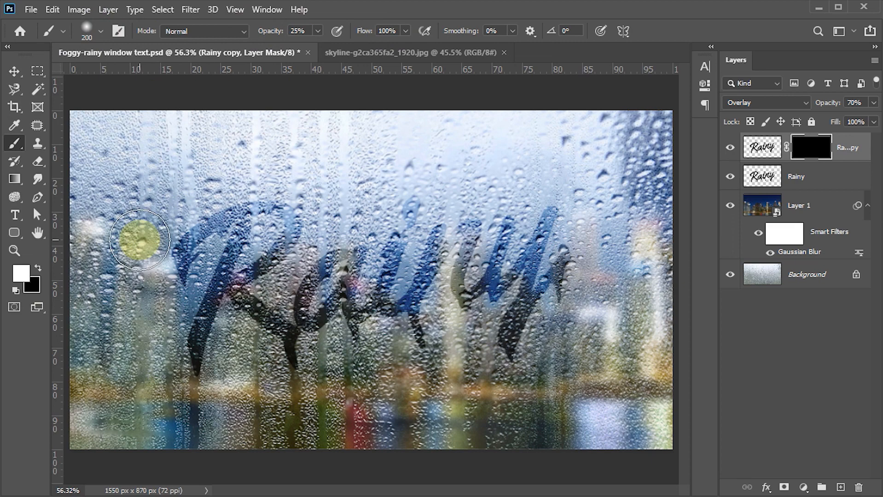
pyautogui.moveTo(142, 237)
pyautogui.mouseDown()
pyautogui.moveTo(183, 218)
pyautogui.moveTo(268, 198)
pyautogui.moveTo(188, 201)
pyautogui.moveTo(334, 204)
pyautogui.moveTo(302, 203)
pyautogui.moveTo(345, 212)
pyautogui.moveTo(575, 204)
pyautogui.moveTo(220, 209)
pyautogui.moveTo(316, 202)
pyautogui.moveTo(172, 220)
pyautogui.moveTo(158, 280)
pyautogui.moveTo(291, 275)
pyautogui.moveTo(362, 244)
pyautogui.moveTo(250, 245)
pyautogui.moveTo(323, 267)
pyautogui.moveTo(541, 206)
pyautogui.moveTo(574, 187)
pyautogui.moveTo(359, 190)
pyautogui.moveTo(200, 222)
pyautogui.moveTo(151, 241)
pyautogui.moveTo(174, 249)
pyautogui.moveTo(139, 276)
pyautogui.moveTo(146, 271)
pyautogui.moveTo(132, 169)
pyautogui.moveTo(147, 191)
pyautogui.moveTo(229, 174)
pyautogui.moveTo(151, 164)
pyautogui.moveTo(298, 248)
pyautogui.moveTo(260, 182)
pyautogui.moveTo(259, 195)
pyautogui.moveTo(137, 195)
pyautogui.moveTo(323, 205)
pyautogui.moveTo(198, 177)
pyautogui.mouseUp()
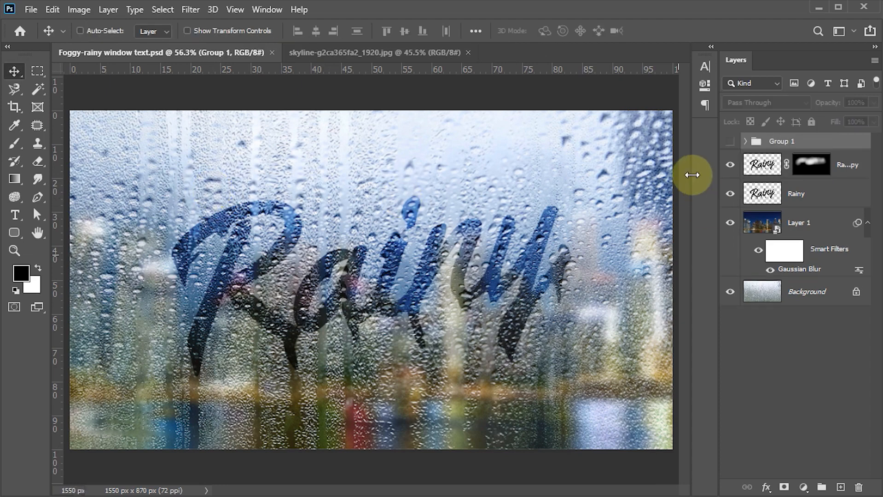
# Step: Hide both Rainy text layers and show Group 1 with the "Missing You" text
pyautogui.moveTo(731, 141); pyautogui.dragTo(725, 199)
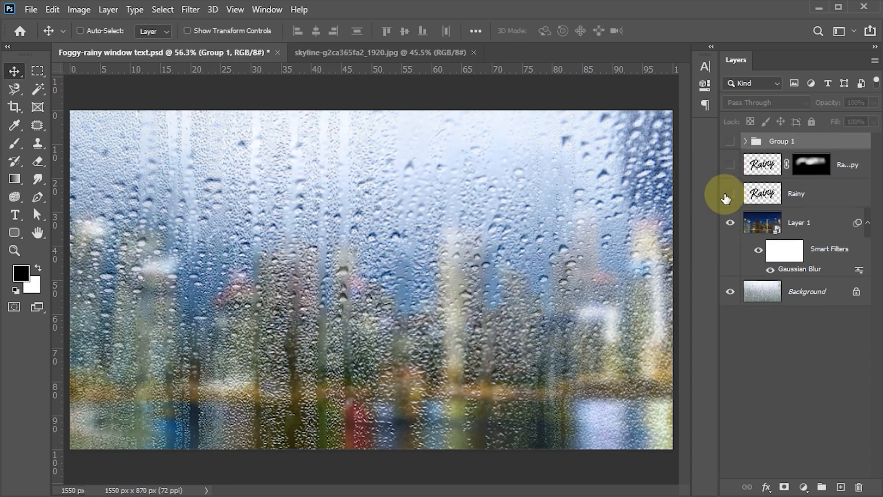
pyautogui.click(731, 141)
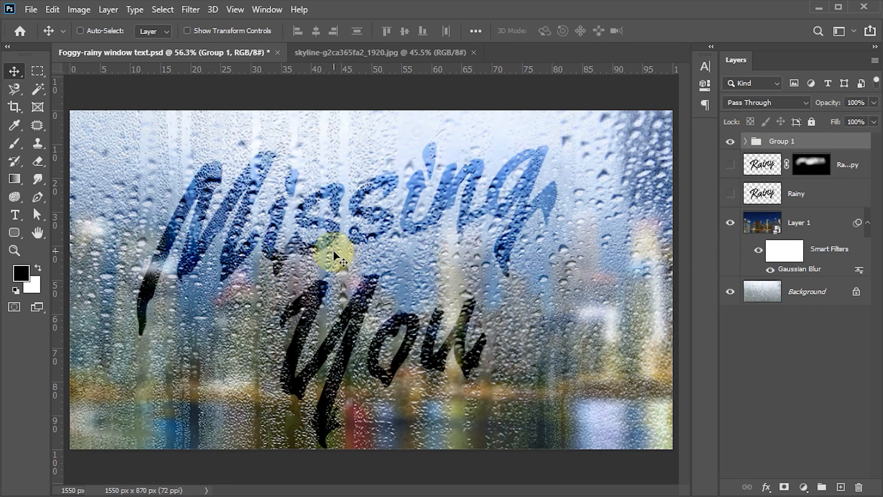